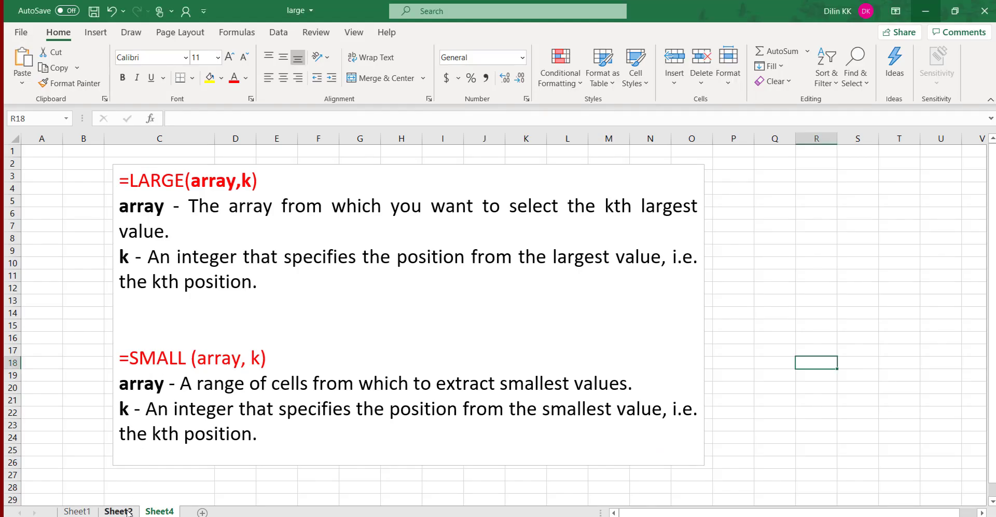
# Step: On the Students Marks Details sheet, enter =LARGE(G5:G29,1) in J5 so Rank 1 shows 185
pyautogui.click(118, 512)
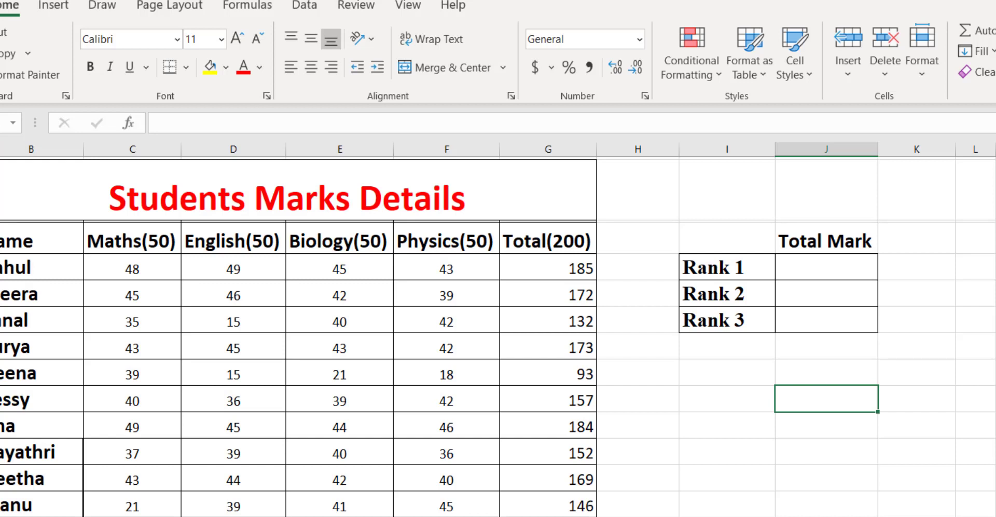
pyautogui.click(789, 267)
pyautogui.write('=la')
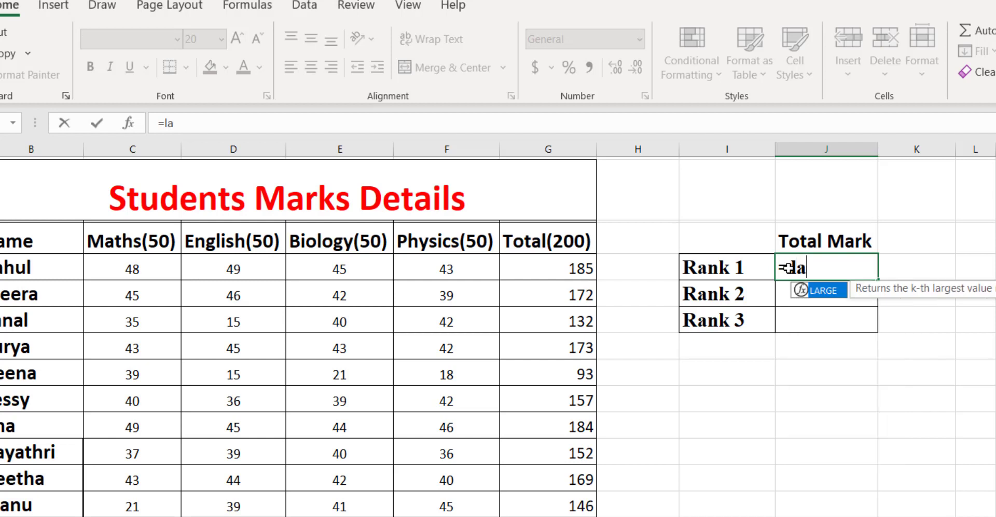
pyautogui.write('rg')
pyautogui.doubleClick(824, 290)
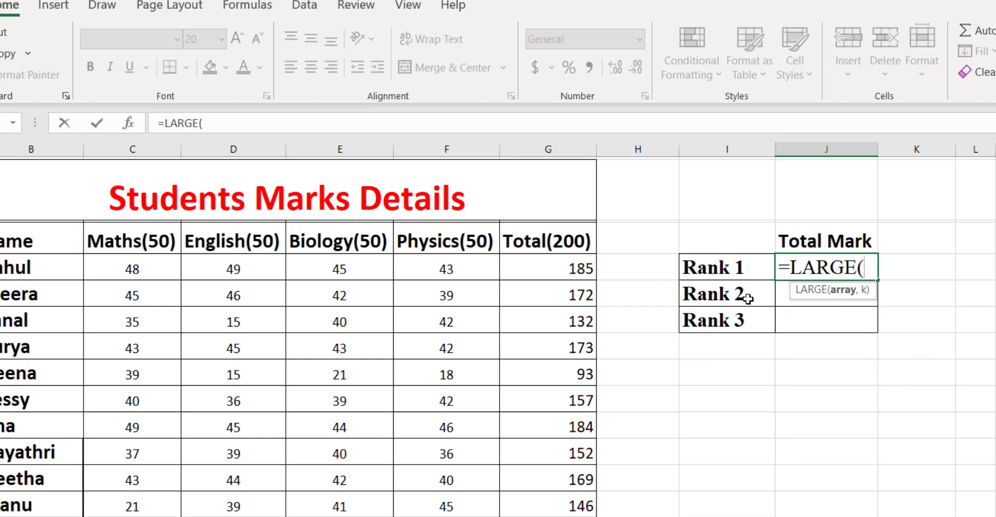
pyautogui.moveTo(553, 271); pyautogui.dragTo(550, 515)
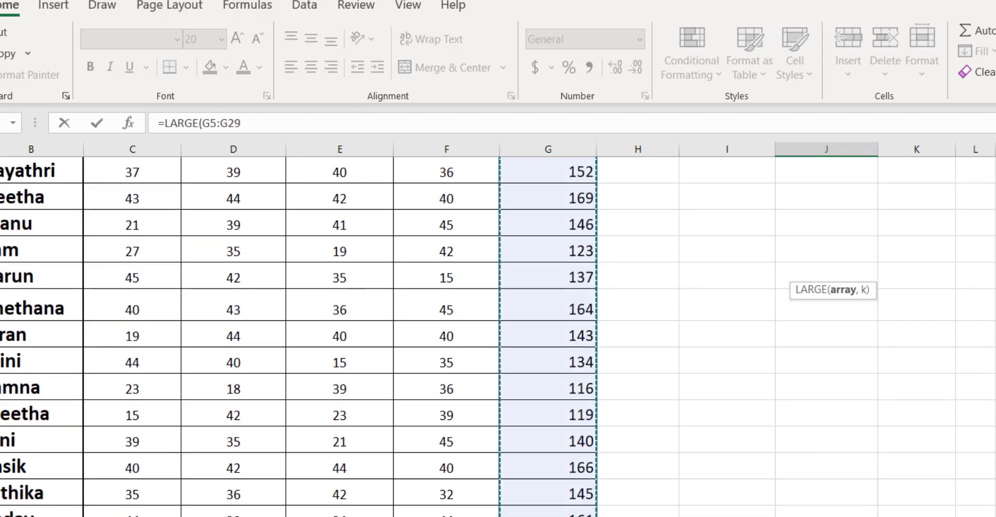
pyautogui.scroll(3, 519, 312)
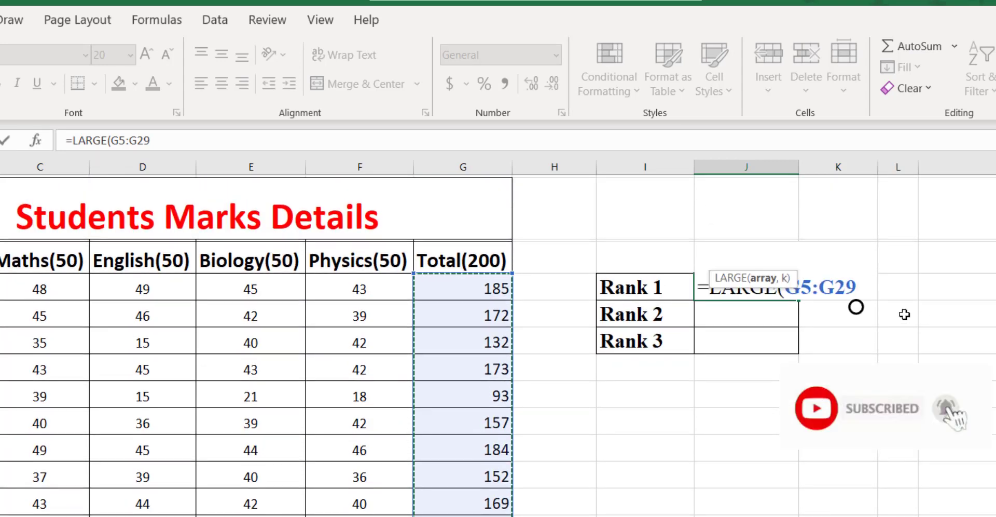
pyautogui.write(',')
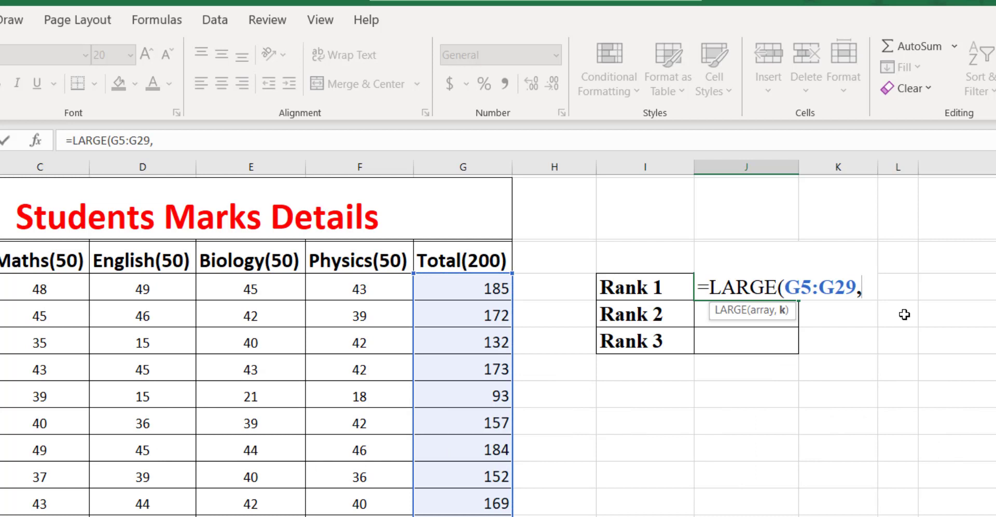
pyautogui.write('1)')
pyautogui.press('Return')
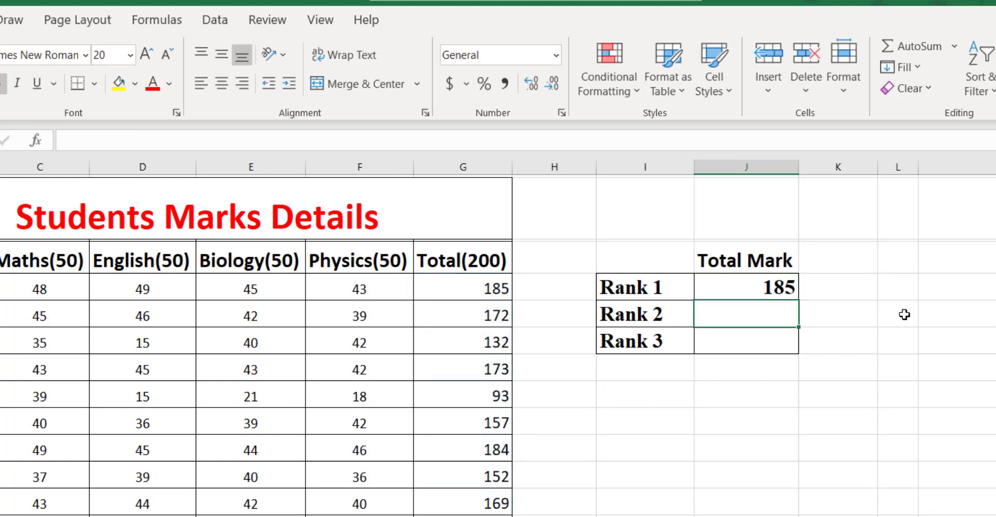
# Step: Copy the Rank 1 formula =LARGE(G5:G29,1) from J5's formula bar
pyautogui.click(465, 293)
pyautogui.click(737, 314)
pyautogui.click(745, 294)
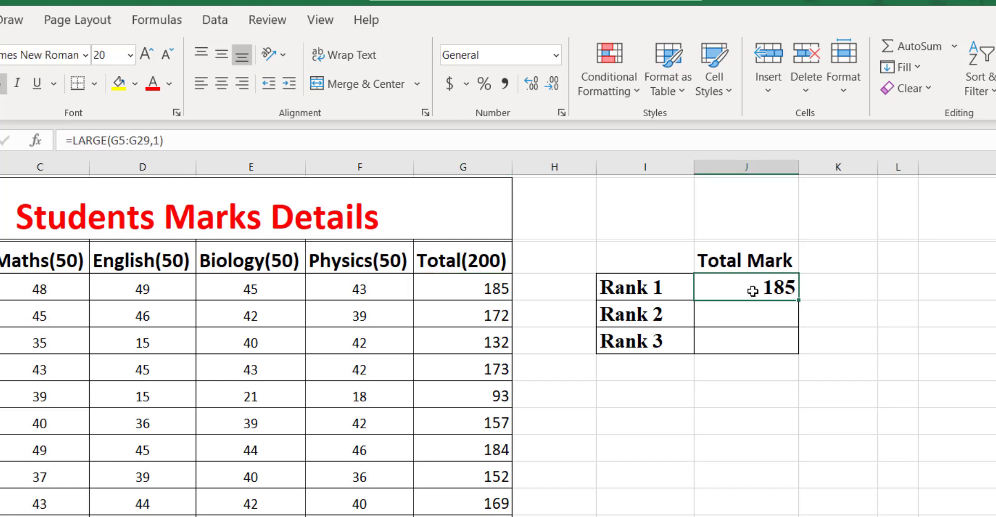
pyautogui.tripleClick(208, 141)
pyautogui.hotkey('ctrl', 'c')
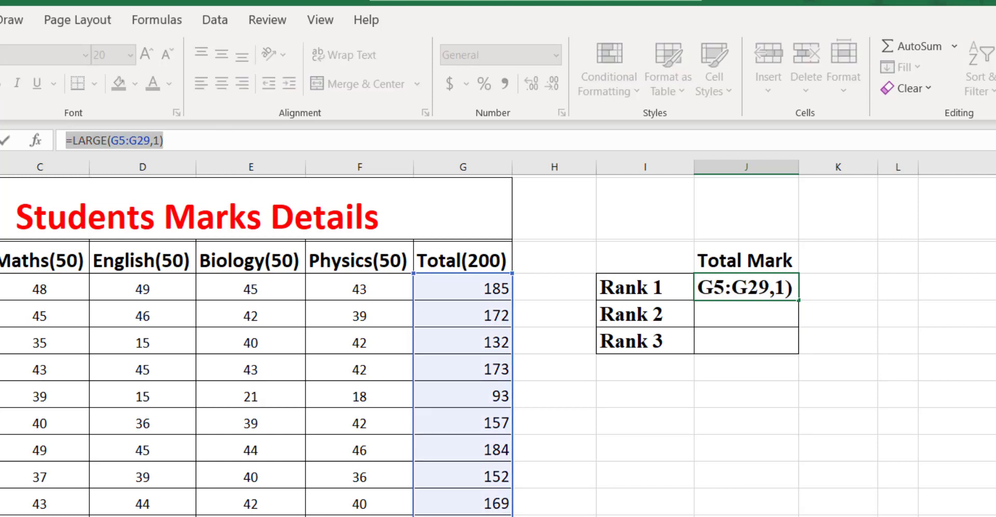
pyautogui.press('Escape')
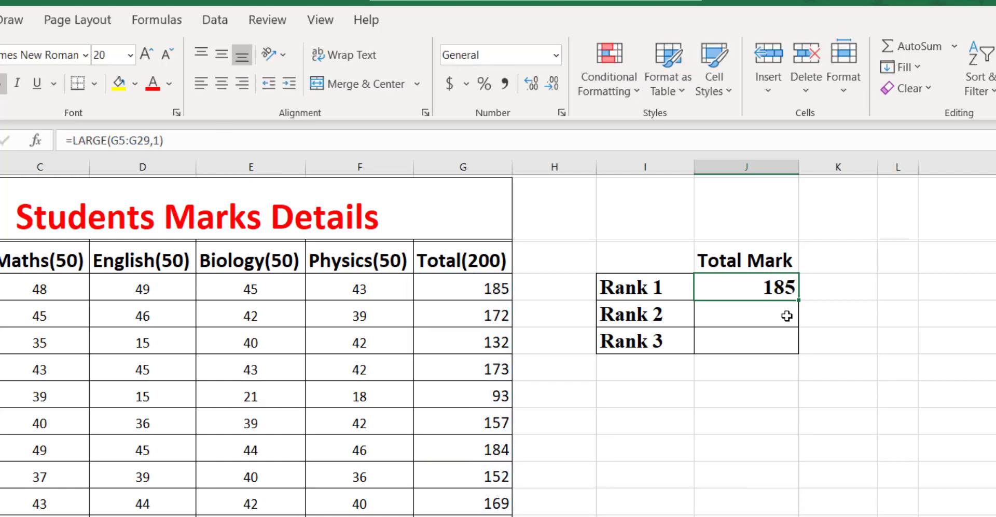
# Step: Fill Rank 2 in J6 with =LARGE(G5:G29,2), giving 184
pyautogui.click(720, 313)
pyautogui.click(326, 145)
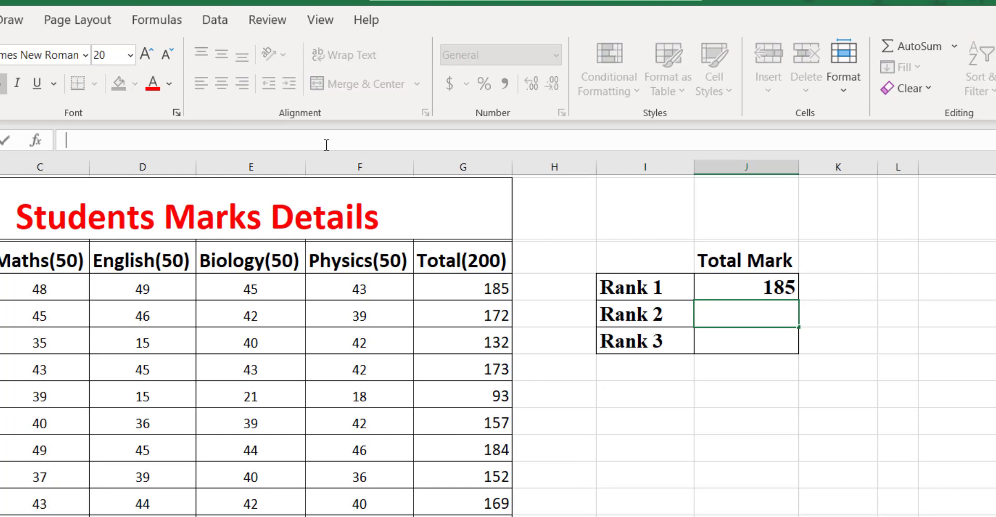
pyautogui.hotkey('ctrl', 'v')
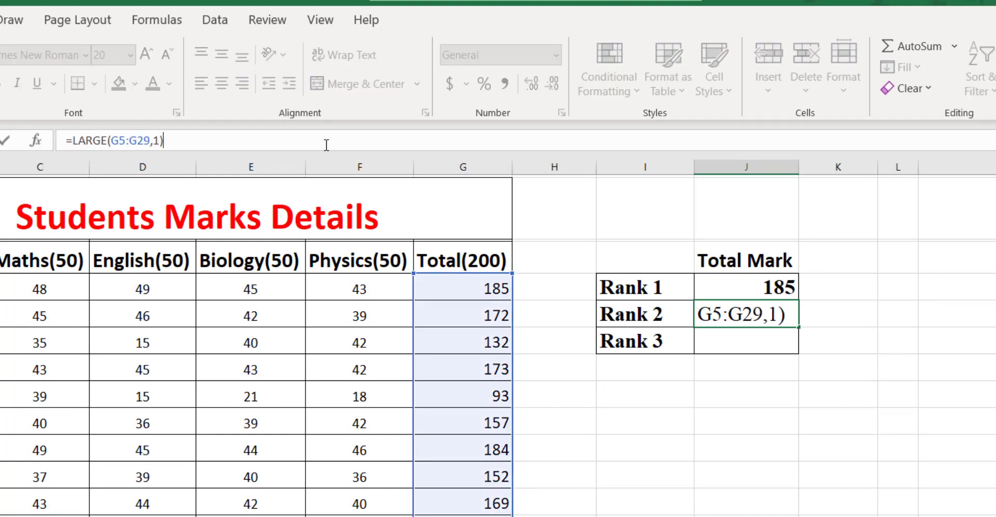
pyautogui.click(155, 141)
pyautogui.press('Delete')
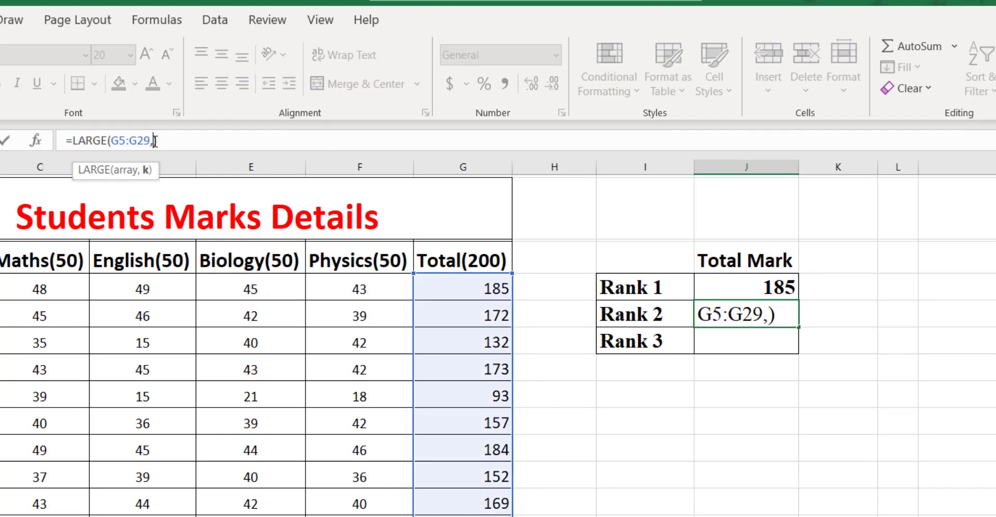
pyautogui.write('2')
pyautogui.press('Return')
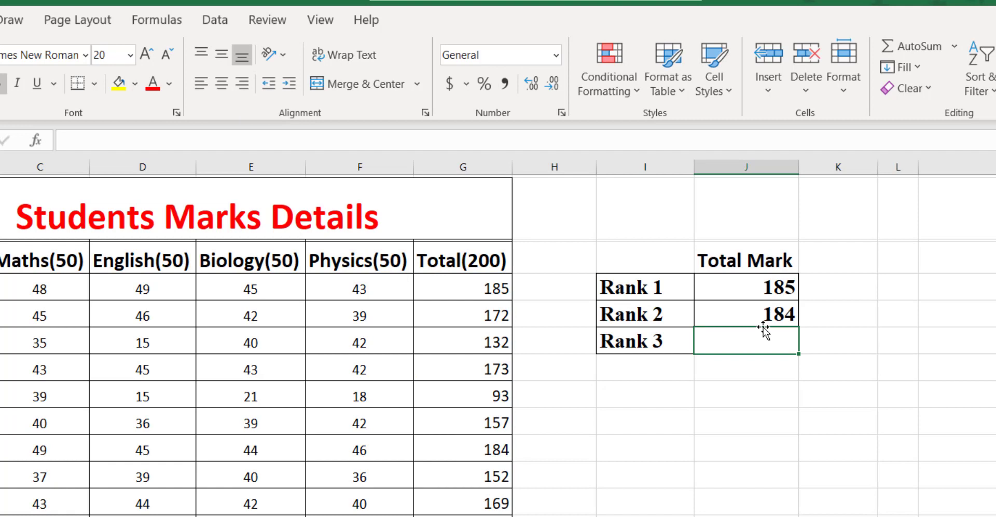
# Step: Fill Rank 3 in J7 with =LARGE(G5:G29,3), giving 173, and check the formula
pyautogui.click(282, 150)
pyautogui.hotkey('ctrl', 'v')
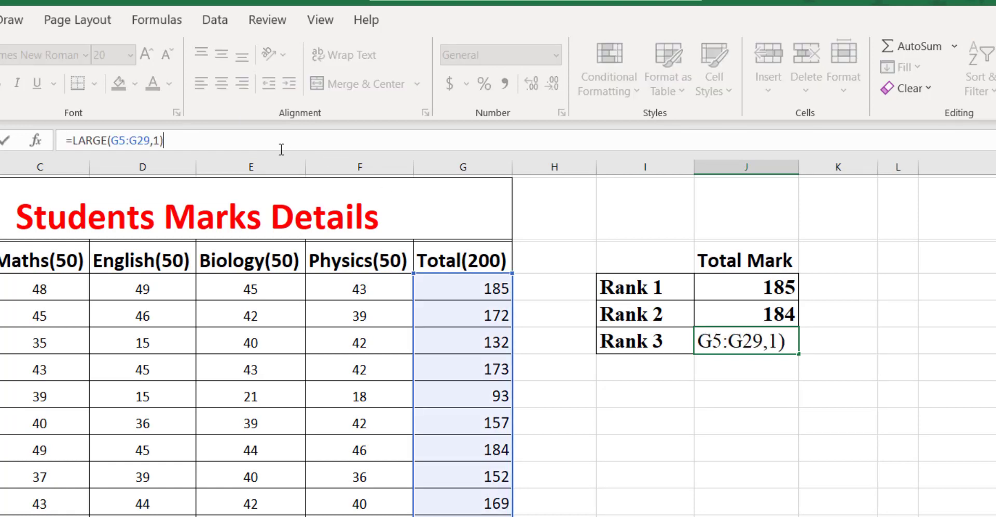
pyautogui.click(159, 140)
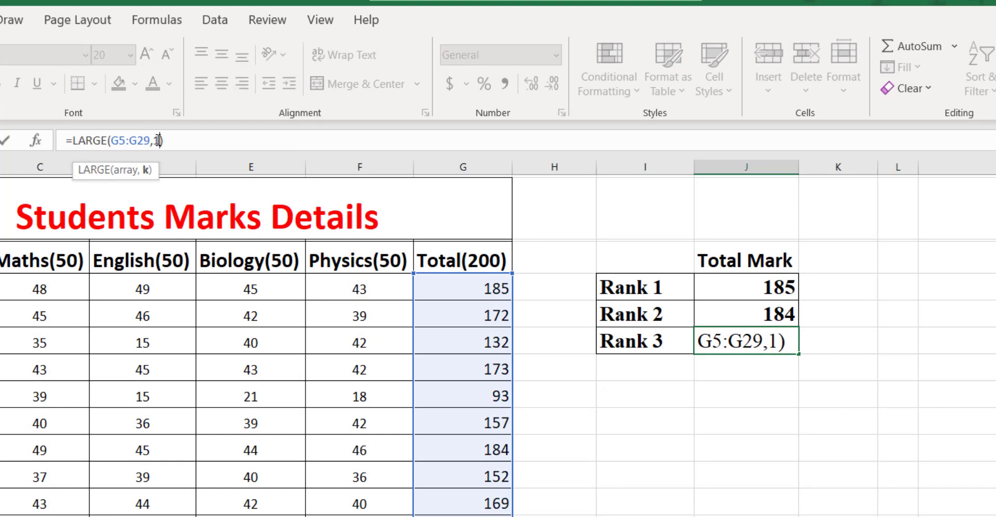
pyautogui.press('BackSpace')
pyautogui.write('3')
pyautogui.press('Return')
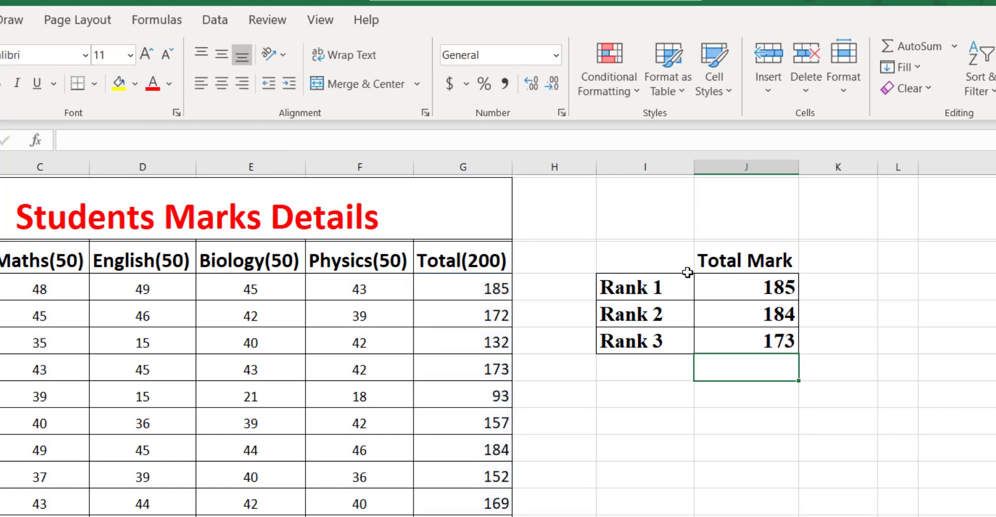
pyautogui.click(778, 338)
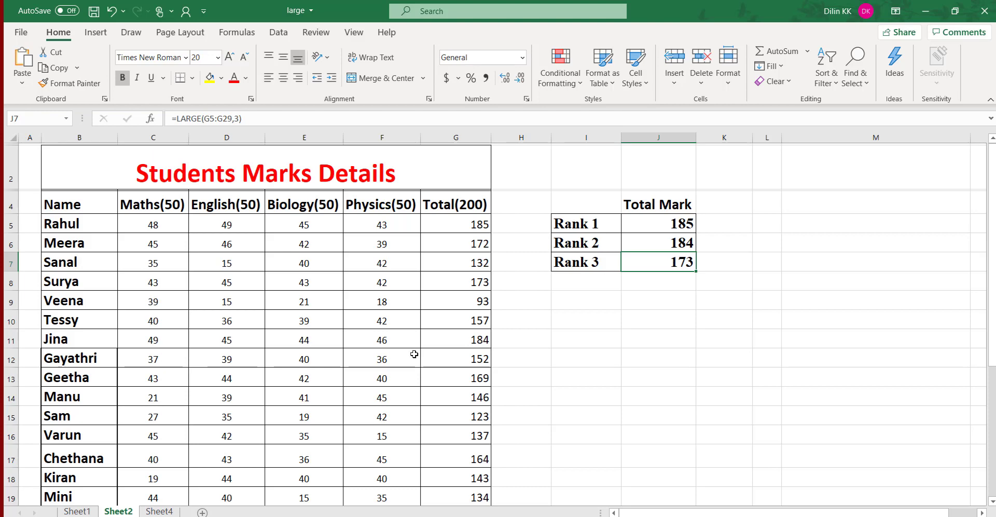
# Step: View the syntax notes on Sheet4, then go to the Race Details table on Sheet1
pyautogui.click(150, 511)
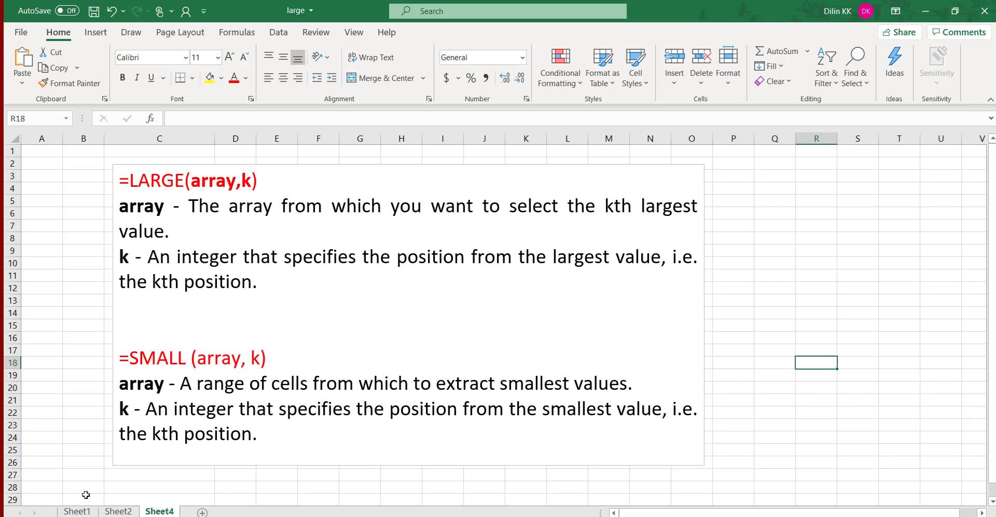
pyautogui.click(77, 512)
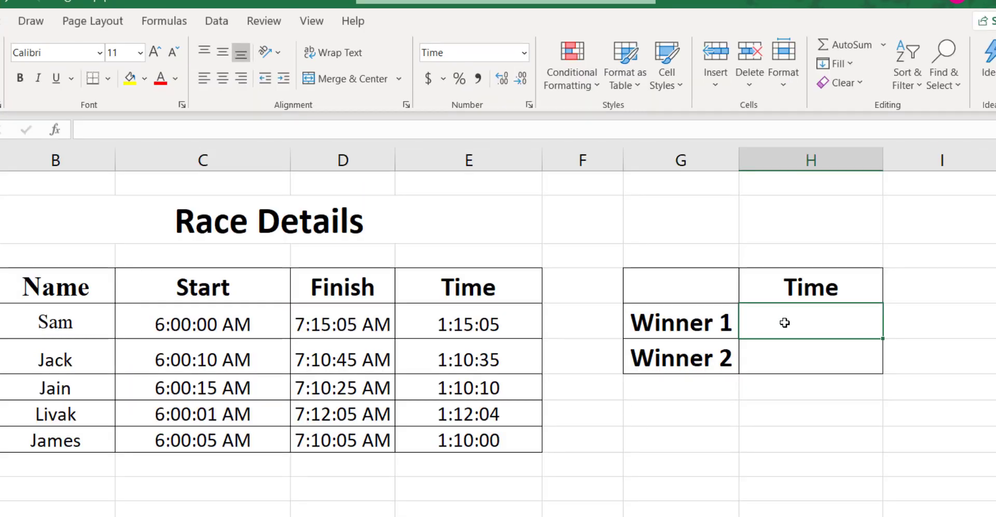
# Step: Enter =SMALL(E5:E9,1) in H5 so Winner 1 shows 1:10:00
pyautogui.write('=small')
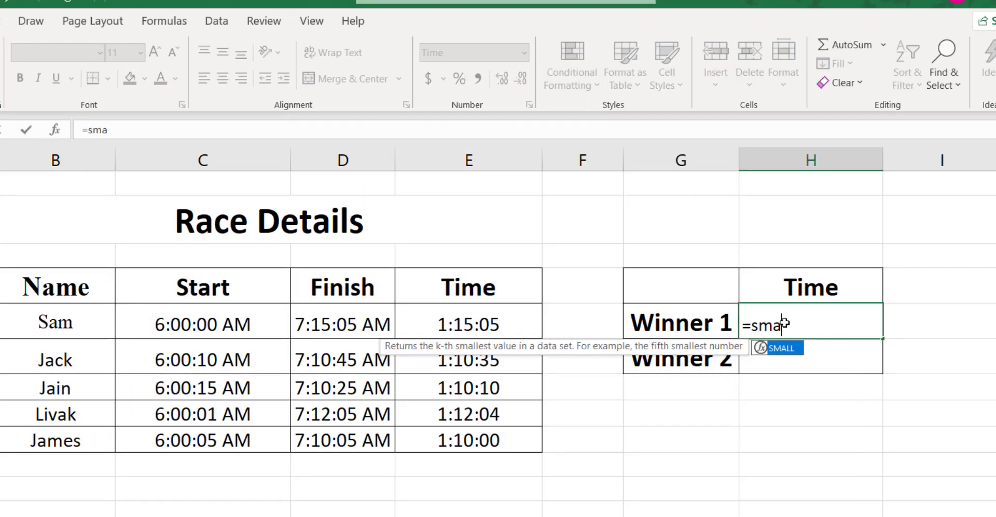
pyautogui.doubleClick(781, 353)
pyautogui.moveTo(453, 318); pyautogui.dragTo(456, 433)
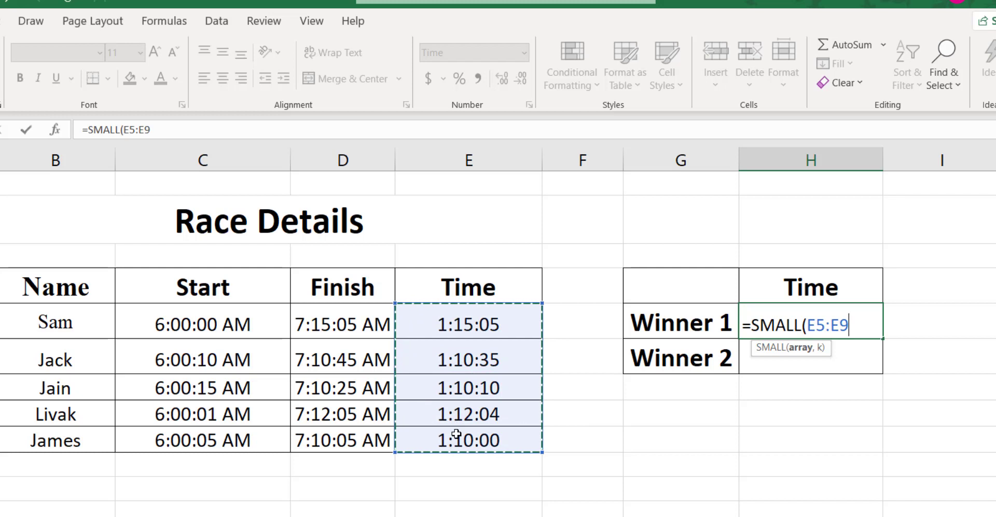
pyautogui.write(',')
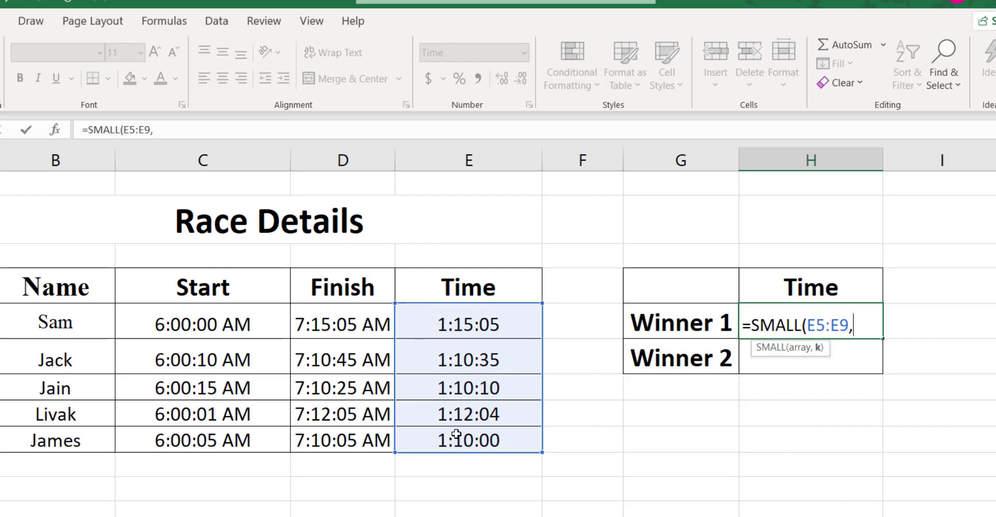
pyautogui.write('1)')
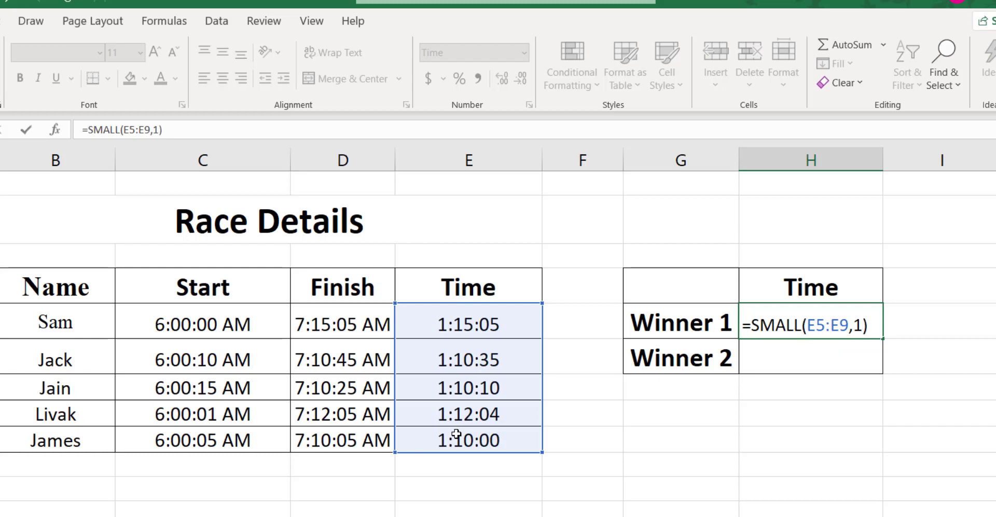
pyautogui.press('Return')
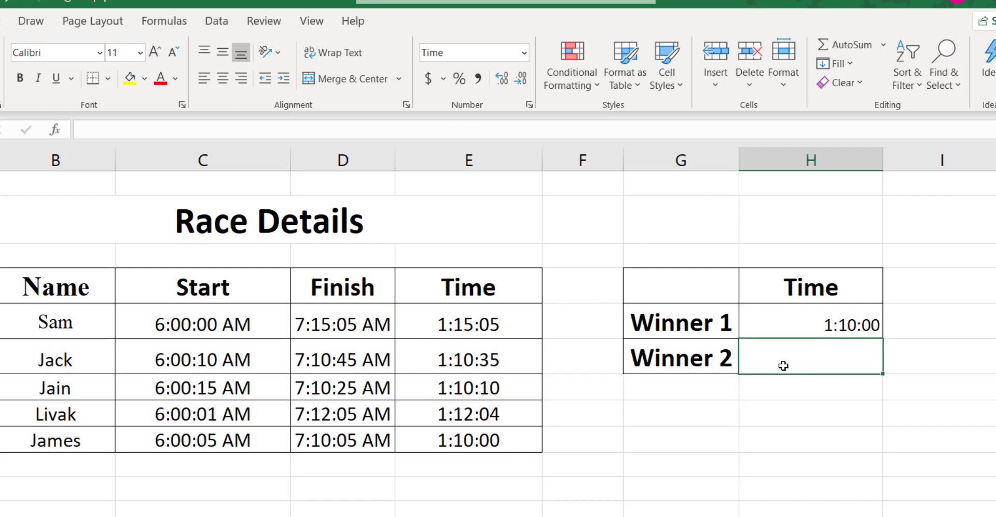
# Step: Enter =SMALL(E5:E9,2) in H6 so Winner 2 shows 1:10:10, matching cell E7
pyautogui.write('=')
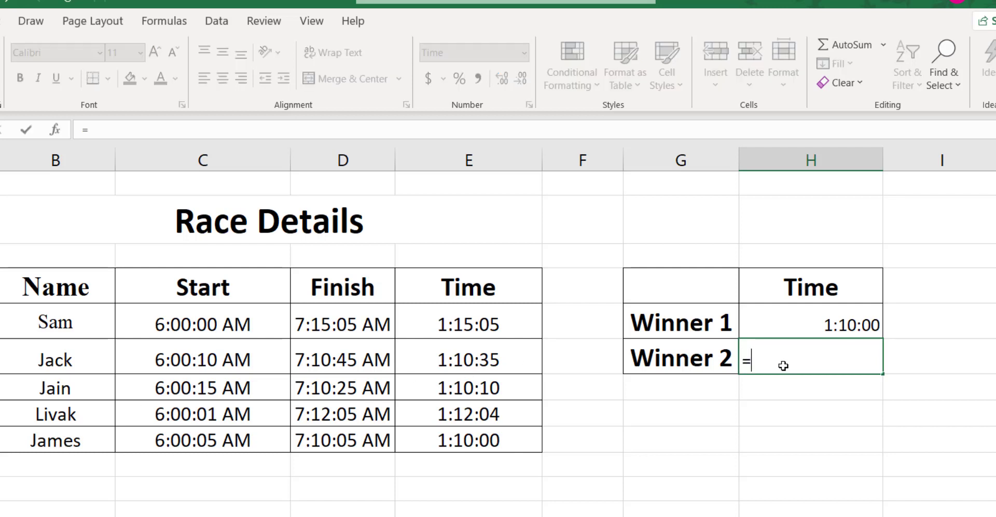
pyautogui.write('small(')
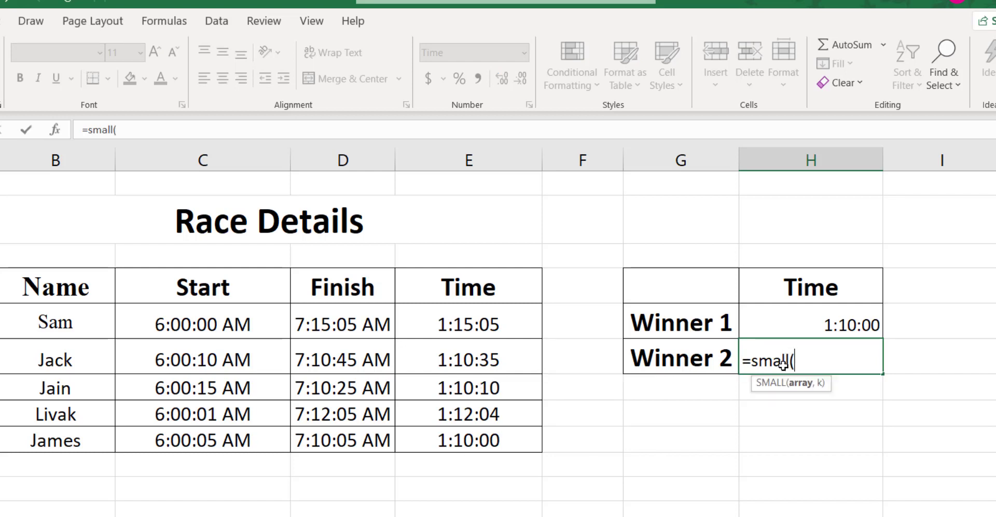
pyautogui.moveTo(518, 318); pyautogui.dragTo(499, 435)
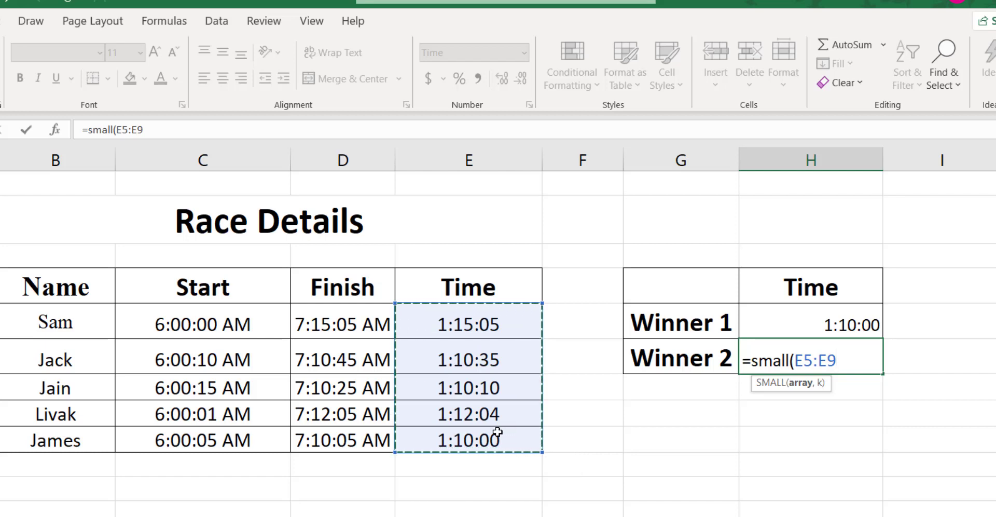
pyautogui.write(',')
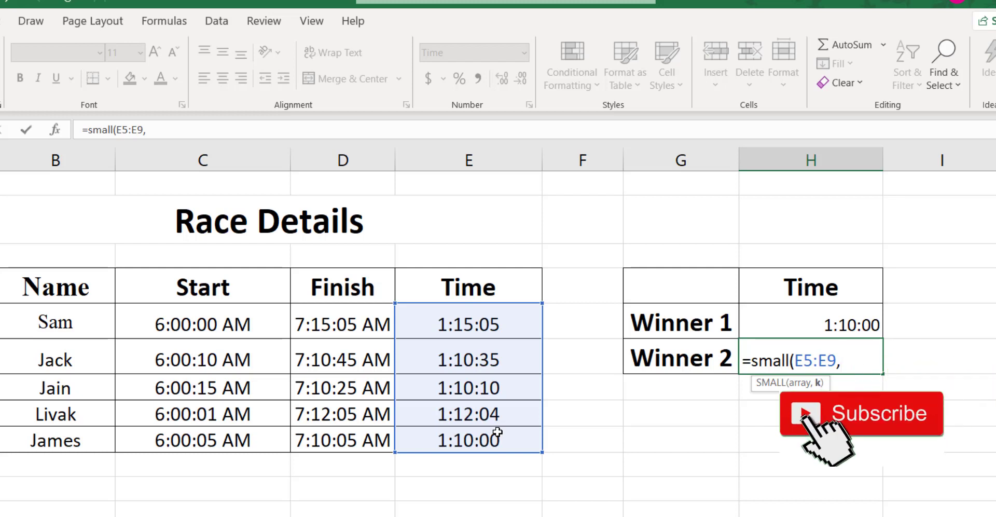
pyautogui.write('2)')
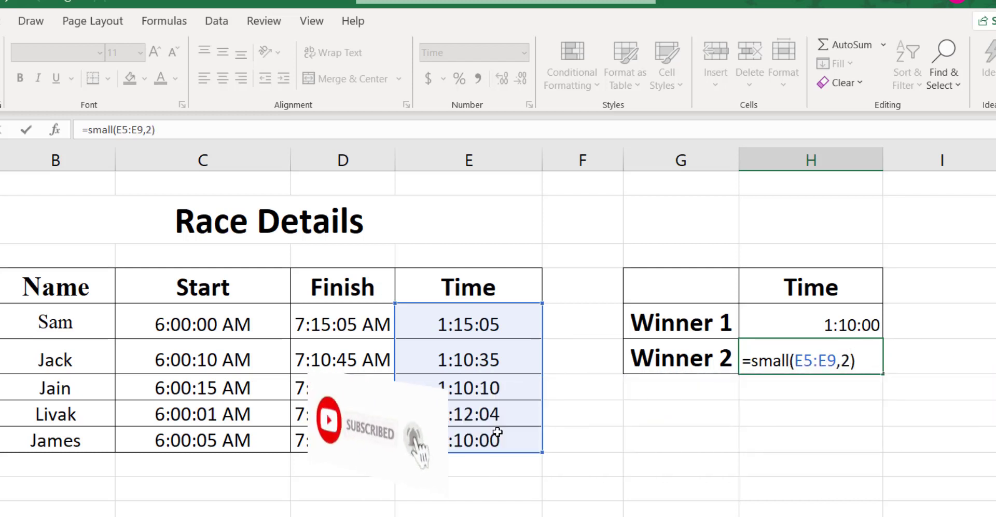
pyautogui.press('Return')
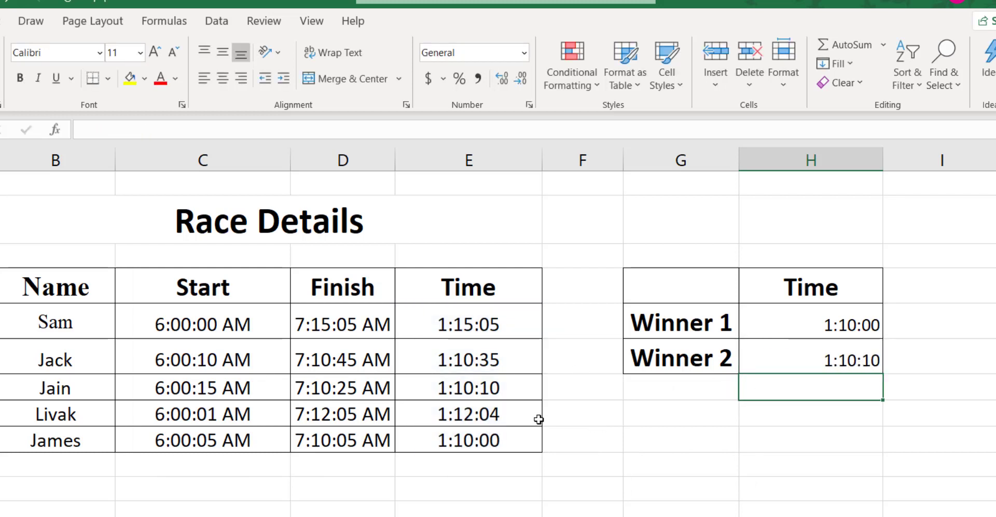
pyautogui.click(483, 387)
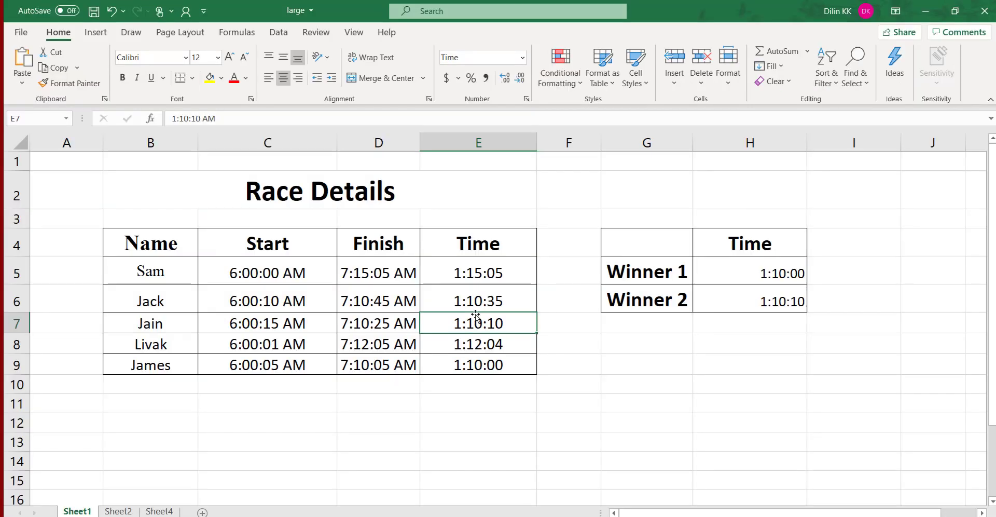
# Step: Return to Sheet4 to review the LARGE and SMALL syntax notes
pyautogui.click(159, 511)
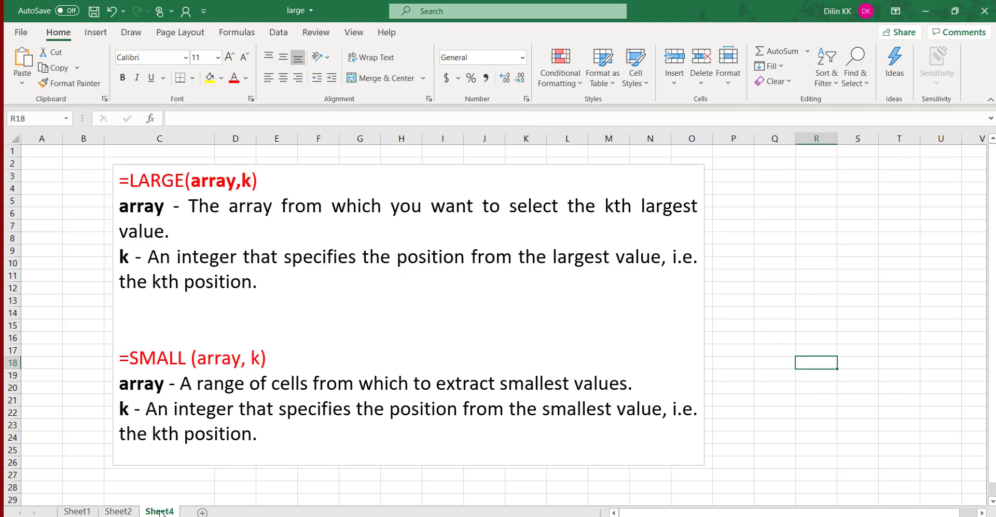